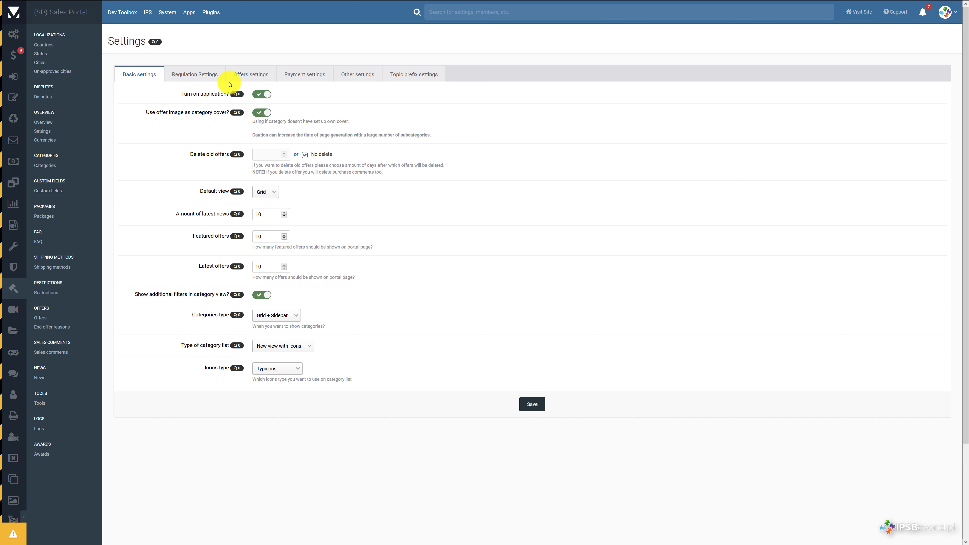
Step: Confirm the IBAN toggles are enabled in Offers settings, then go to the SDApps DEV public site
left_click(252, 74)
scroll(328, 187, "down", 1)
scroll(328, 189, "down", 5)
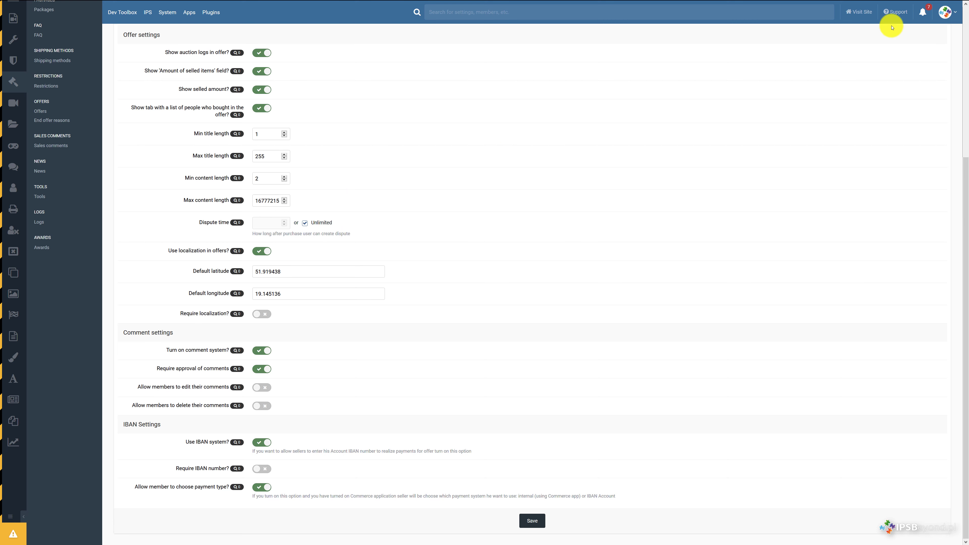
left_click(857, 13)
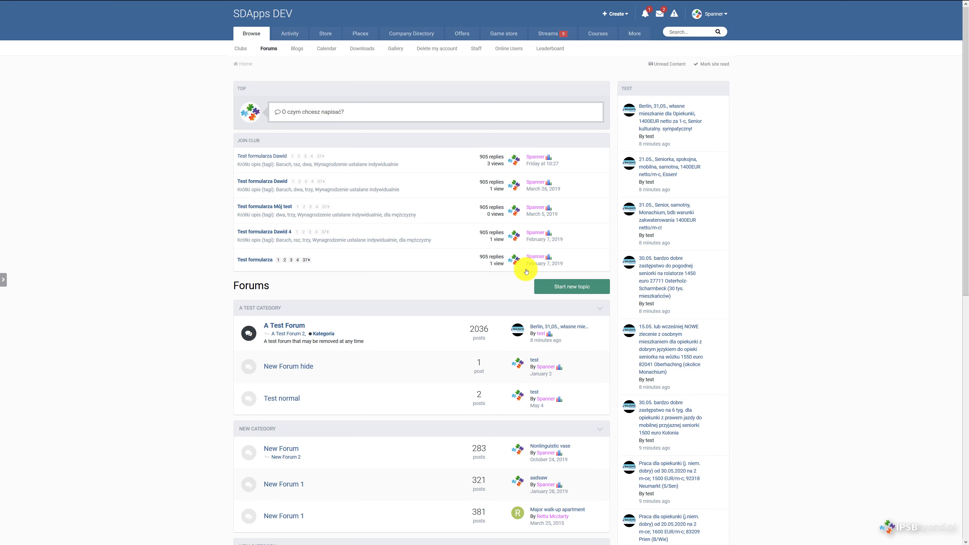
Step: Begin a new offer in the Tworzenie tematów category to reach the submission form
left_click(620, 16)
left_click(599, 156)
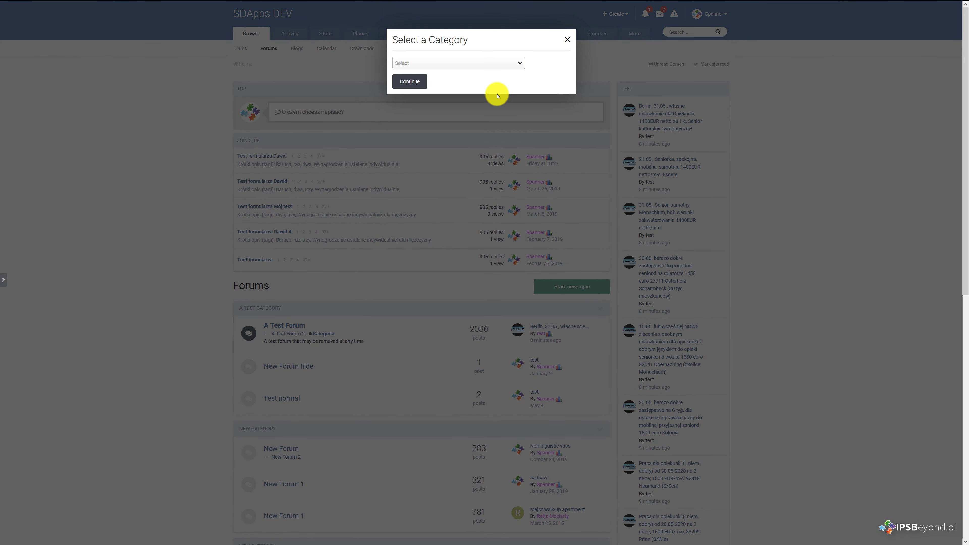
left_click(481, 63)
scroll(473, 145, "down", 10)
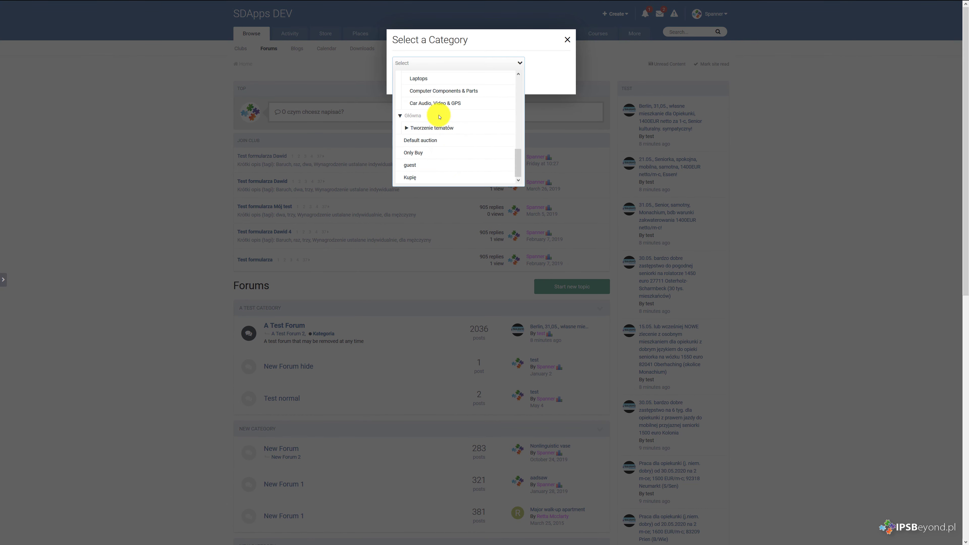
left_click(441, 130)
left_click(559, 68)
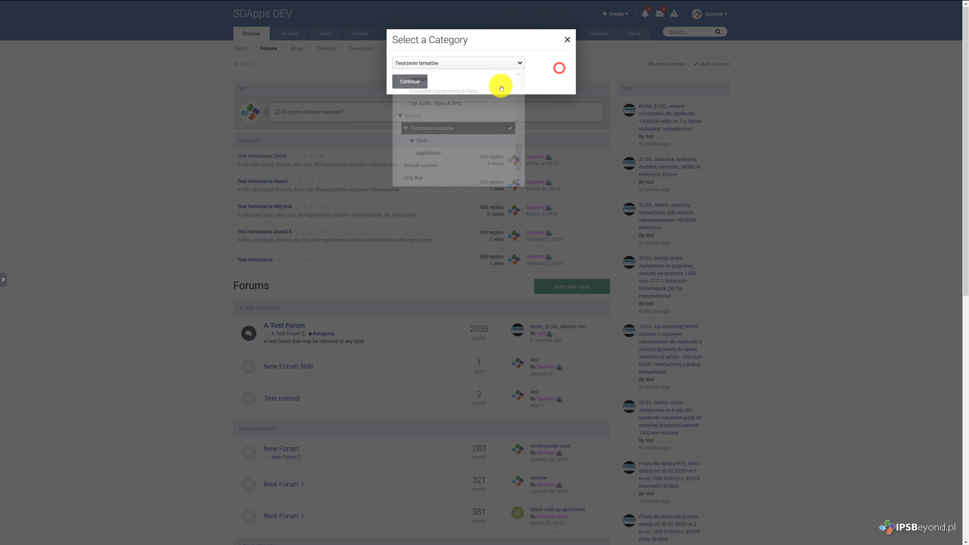
left_click(406, 84)
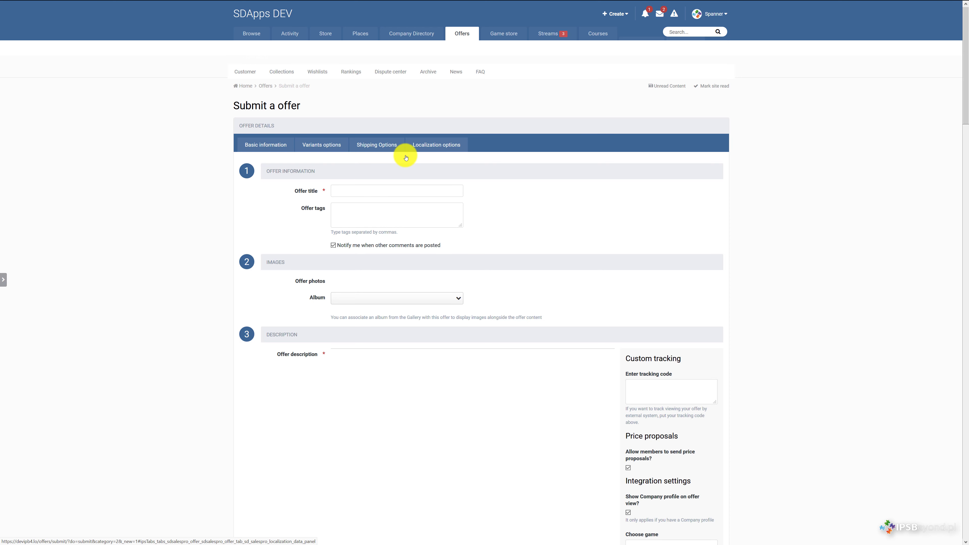
left_click(351, 195)
Step: Enter the title 'test iban', the description 'description' and a 120 USD price
left_click(347, 172)
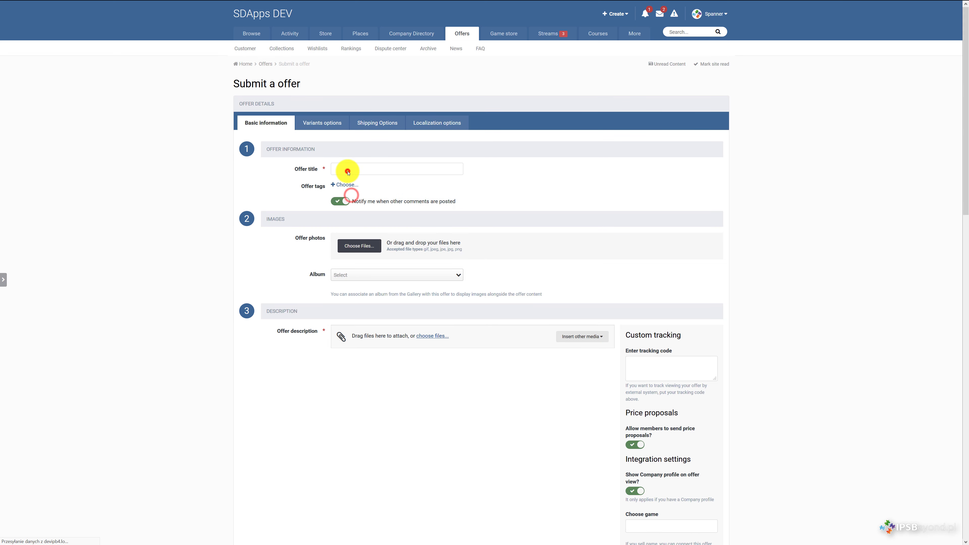
left_click(348, 171)
type("test")
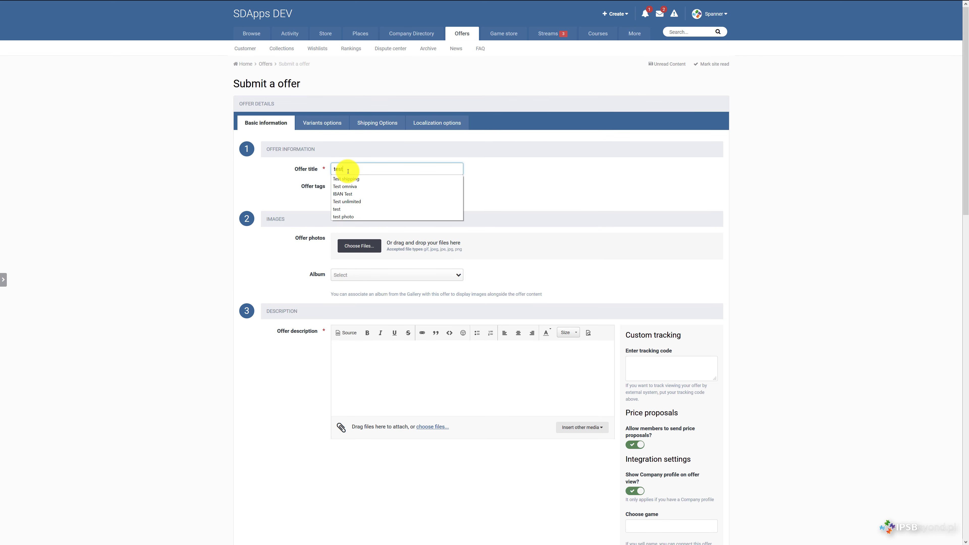
type(" iban")
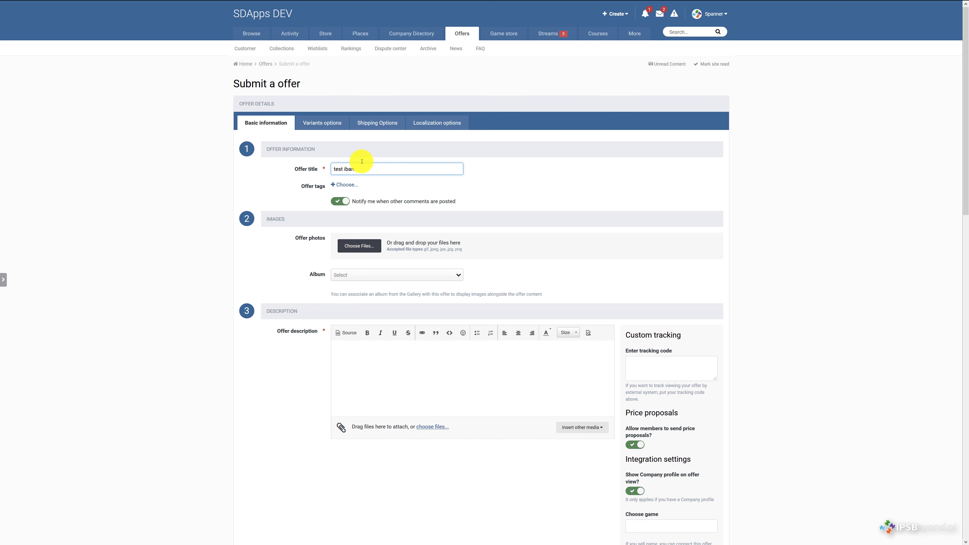
scroll(385, 288, "down", 4)
left_click(380, 214)
type("desc")
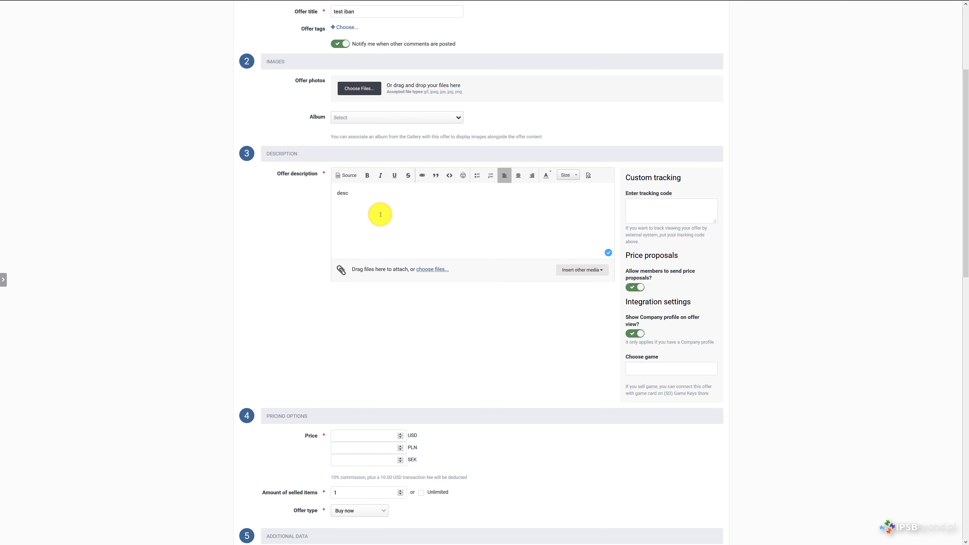
type("ription")
scroll(380, 214, "down", 6)
left_click(359, 161)
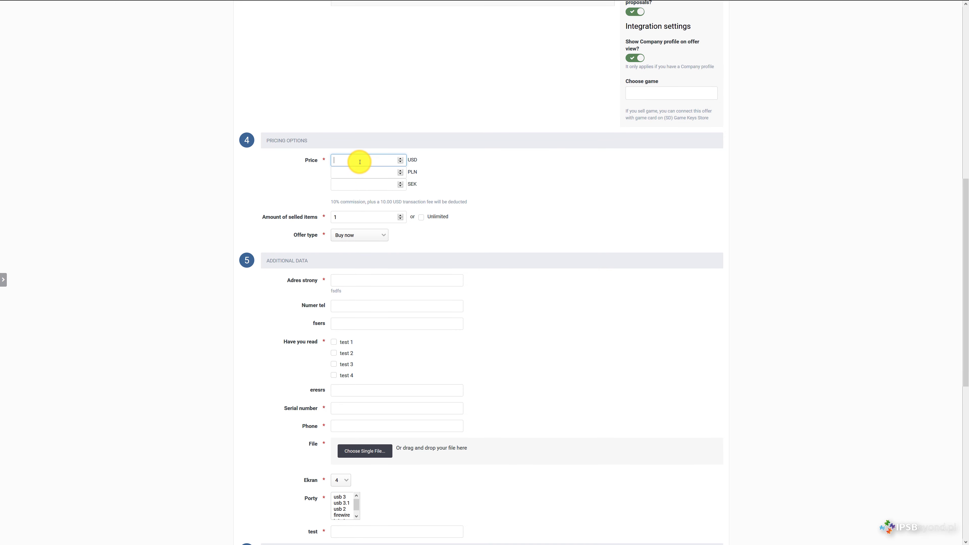
type("120")
Step: Fill Adres strony, tick test 1, and fill the Serial number and Phone fields with suggested values
left_click(370, 275)
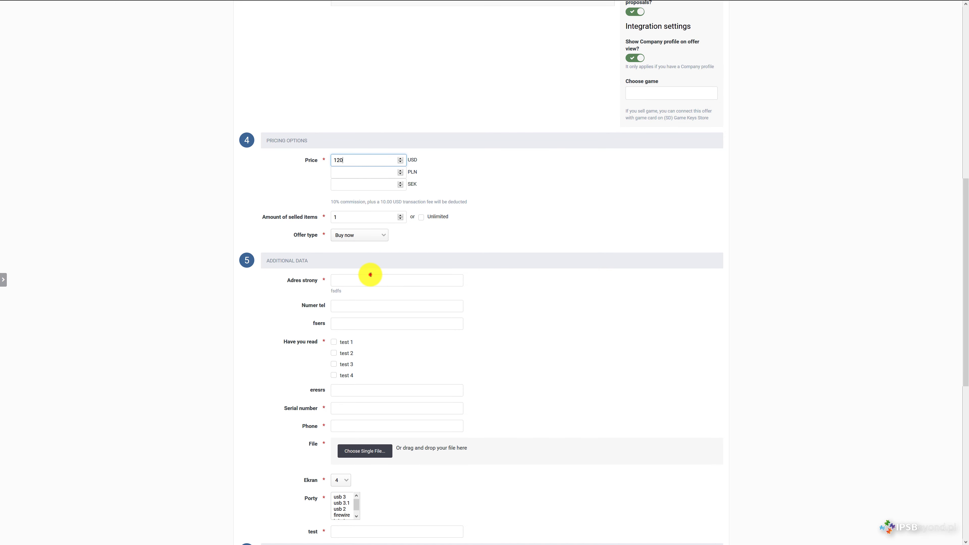
left_click(356, 288)
left_click(353, 303)
left_click(336, 344)
left_click(342, 408)
left_click(345, 422)
left_click(345, 425)
left_click(343, 438)
left_click(351, 452)
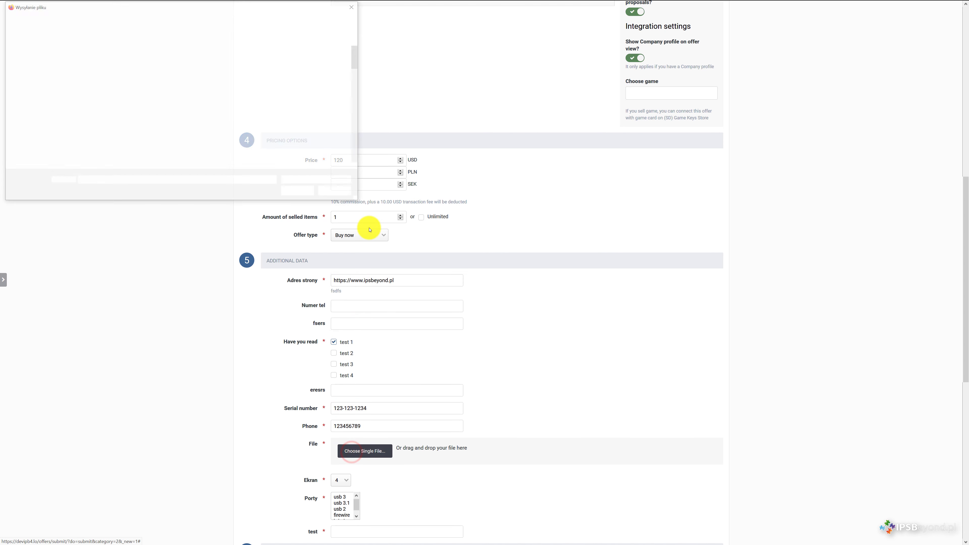
Step: Upload 1587571684.png as the offer's file and select usb 3.1 under Porty
scroll(194, 86, "down", 5)
left_click(87, 151)
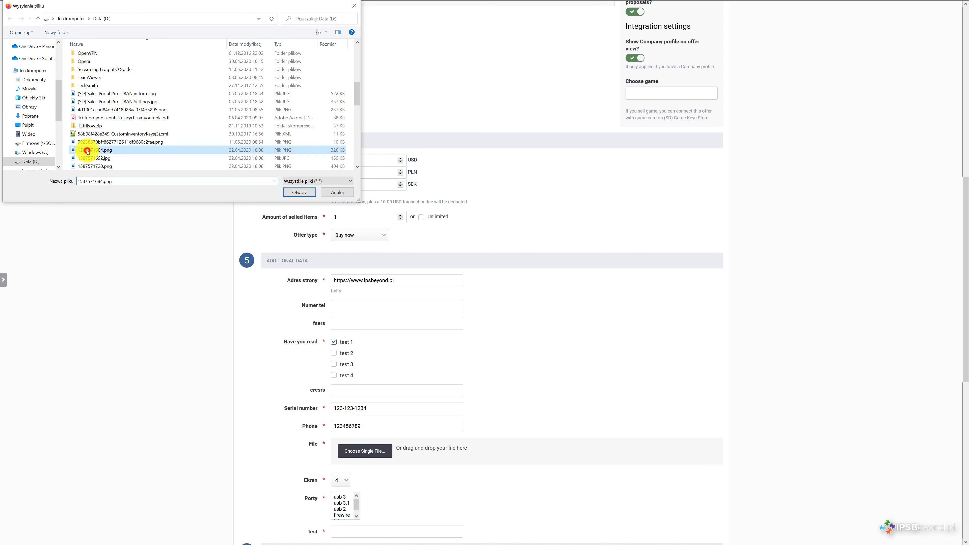
double_click(88, 150)
scroll(277, 340, "down", 6)
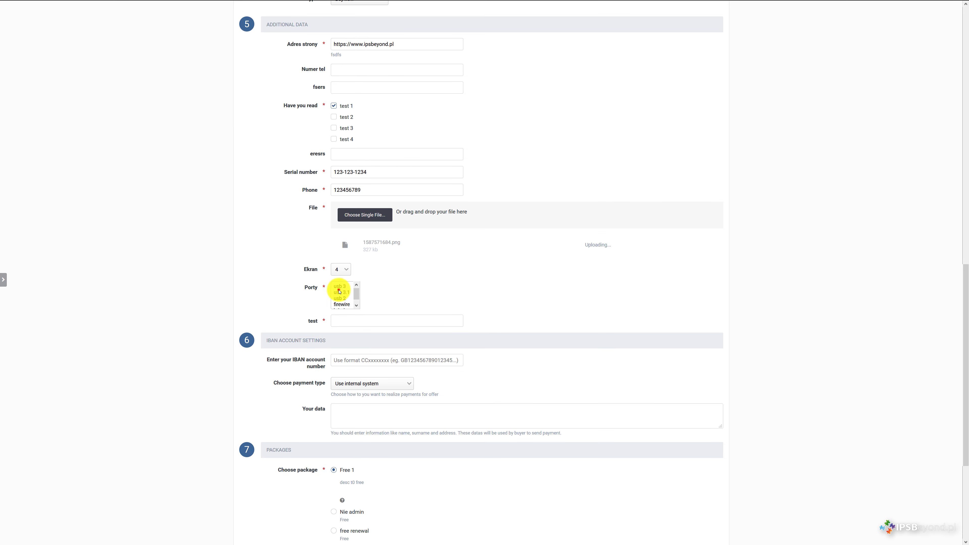
left_click(340, 292)
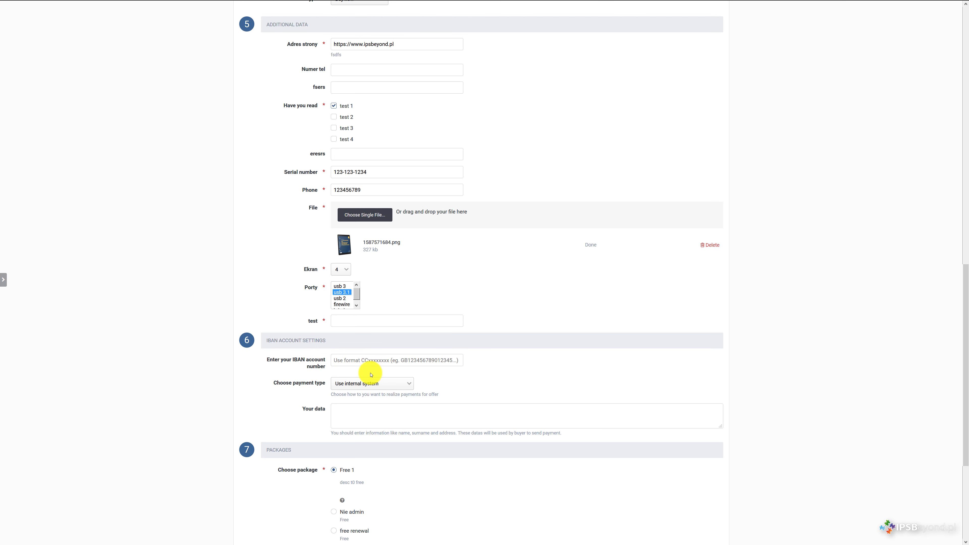
Step: Fill in the IBAN account number and set payment type to 'Use my IBAN account number'
left_click(385, 361)
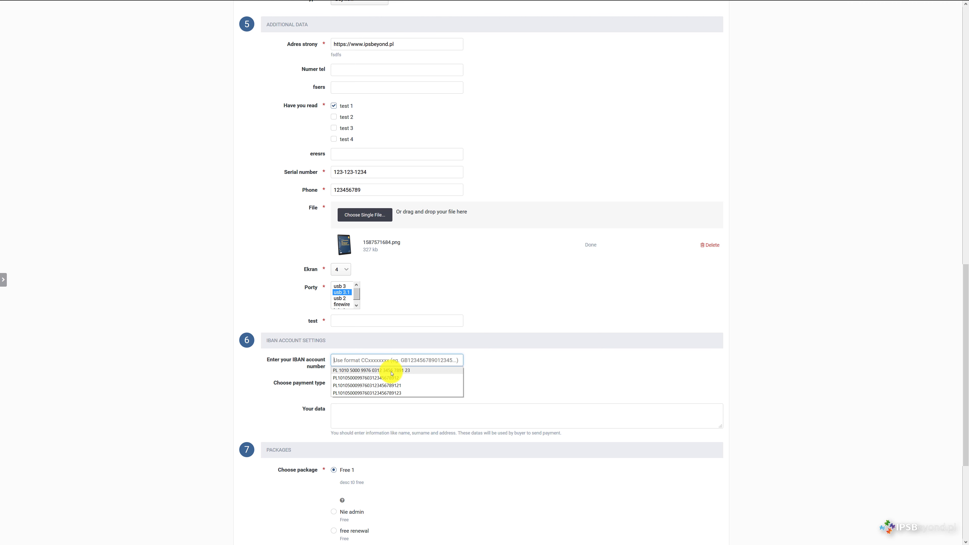
left_click(392, 370)
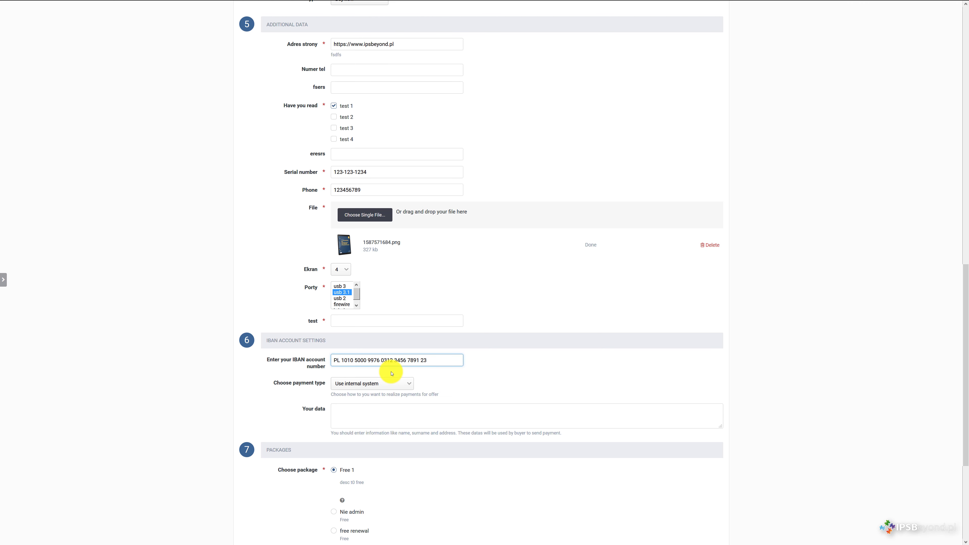
left_click(392, 384)
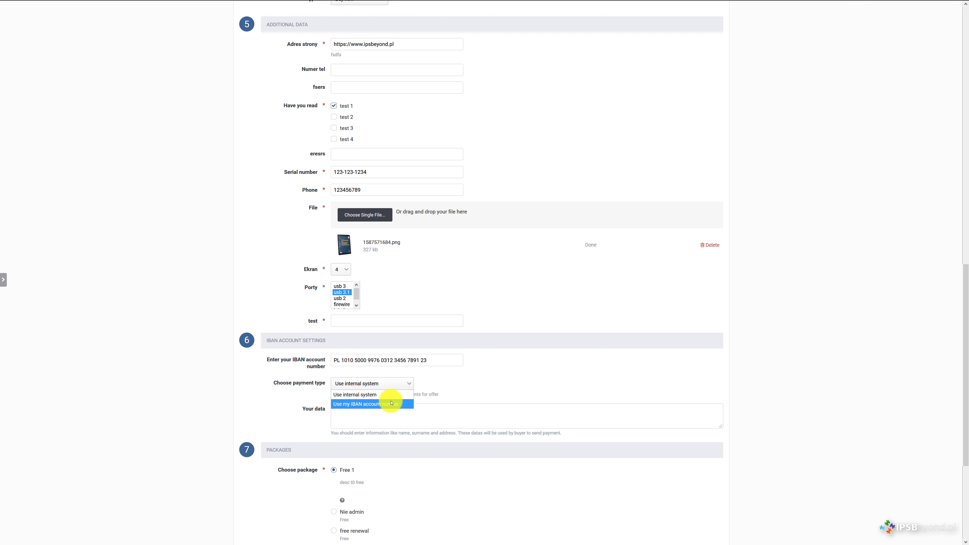
left_click(392, 403)
Step: Enter the seller's full name and postal address on two lines in the Your data box
left_click(389, 417)
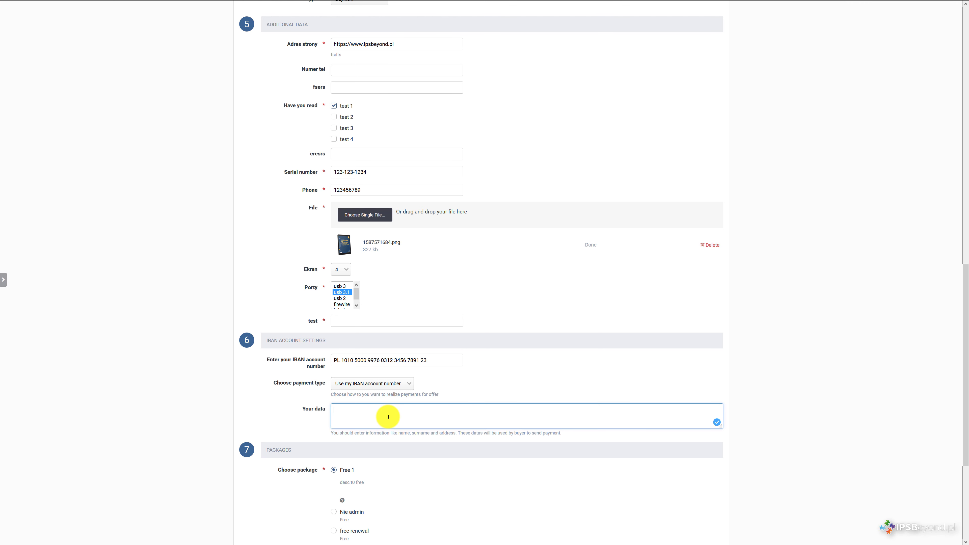
type("dAW")
key("BackSpace")
key("BackSpace")
key("Return")
type("street 123/20 30-000 Cracow")
Step: Set shipping prices: Omniva 11 USD, Smartpost 23 USD, Poczta Polska 31 USD
scroll(361, 374, "up", 10)
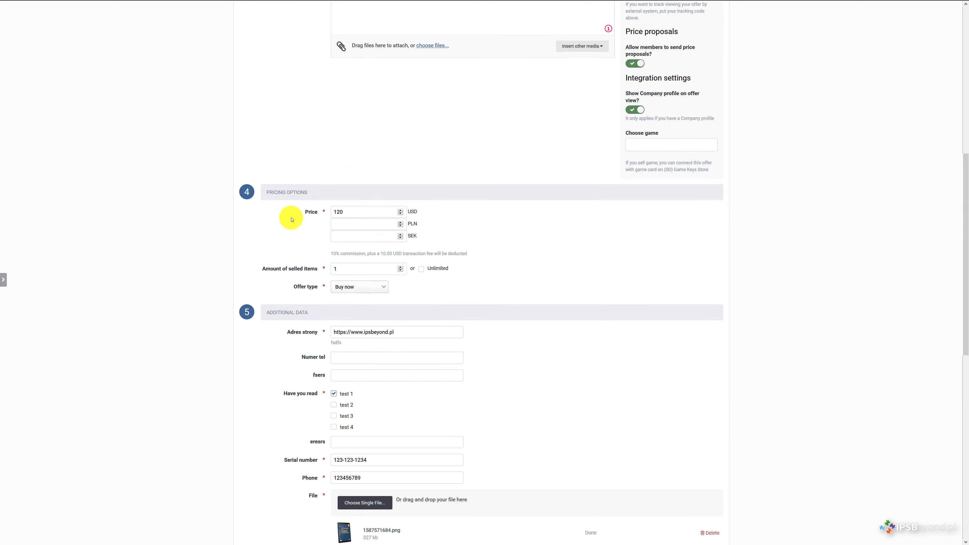
left_click(377, 123)
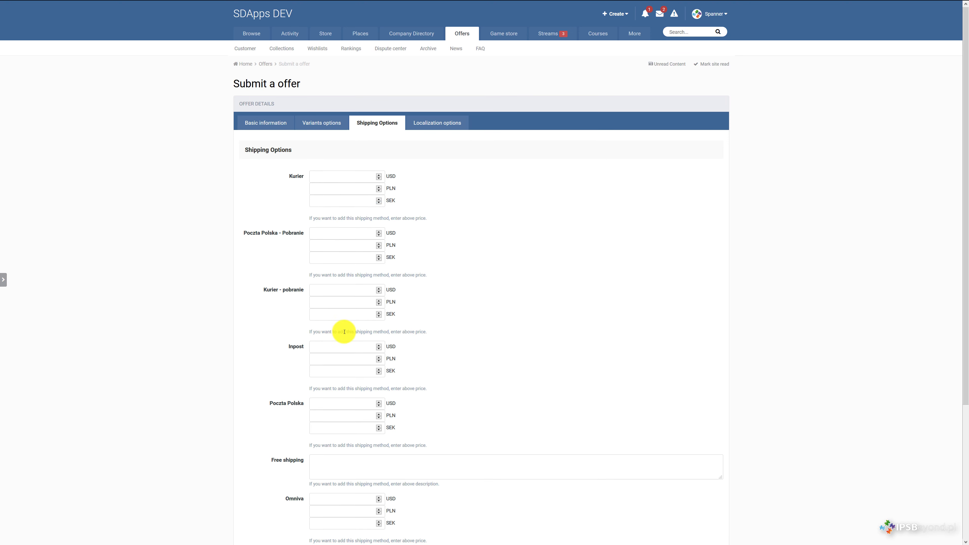
scroll(343, 328, "down", 5)
left_click(333, 328)
type("11")
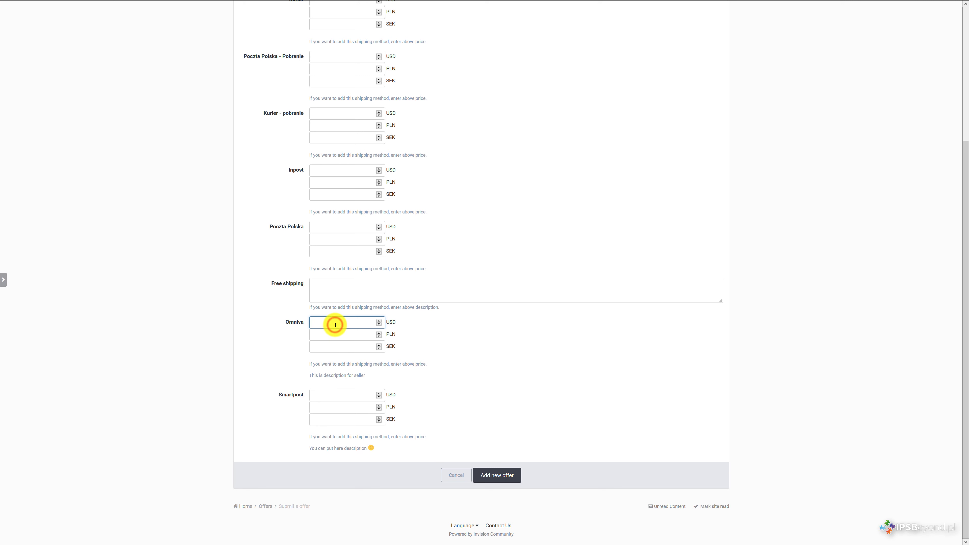
left_click(321, 395)
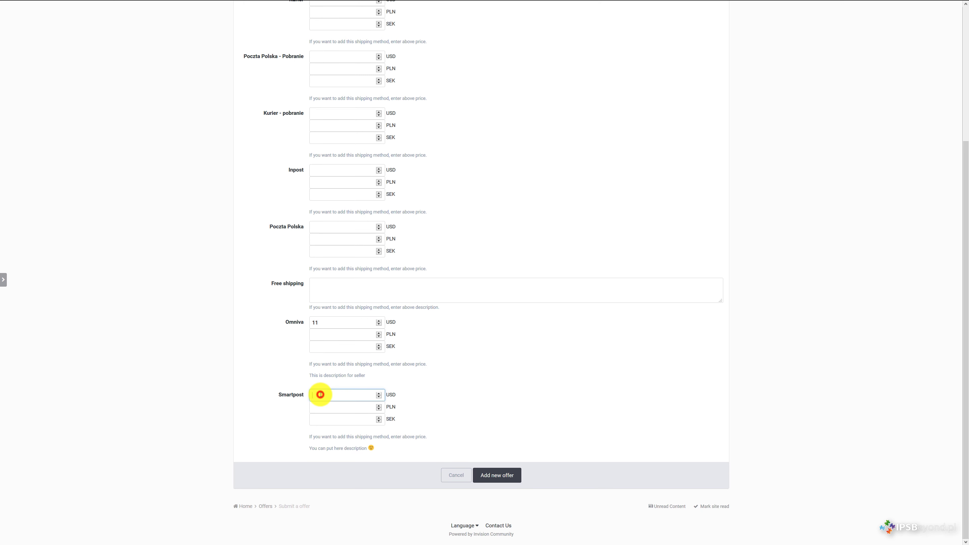
type("23")
left_click(331, 226)
type("31")
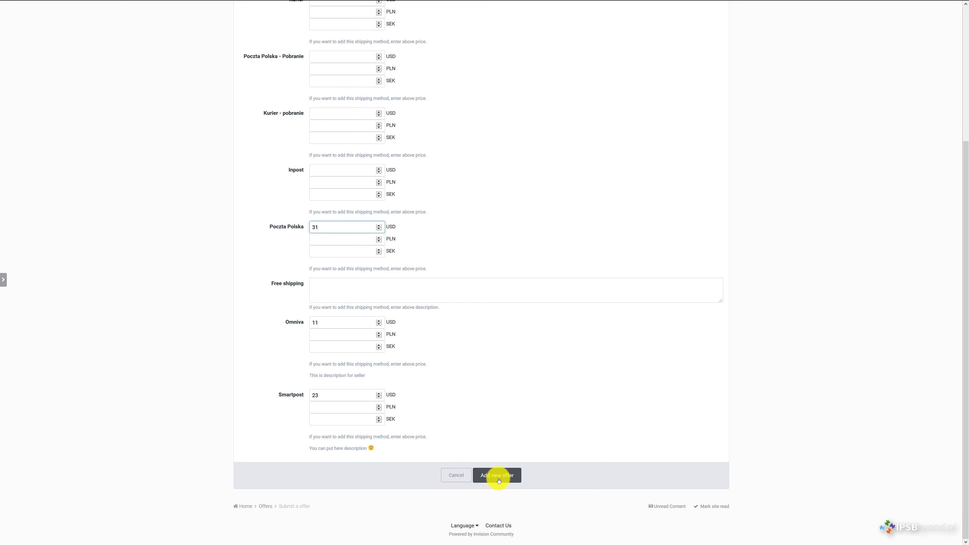
scroll(362, 190, "up", 5)
Step: Accept the auction regulations in Basic information and submit the 'test iban' offer
left_click(261, 122)
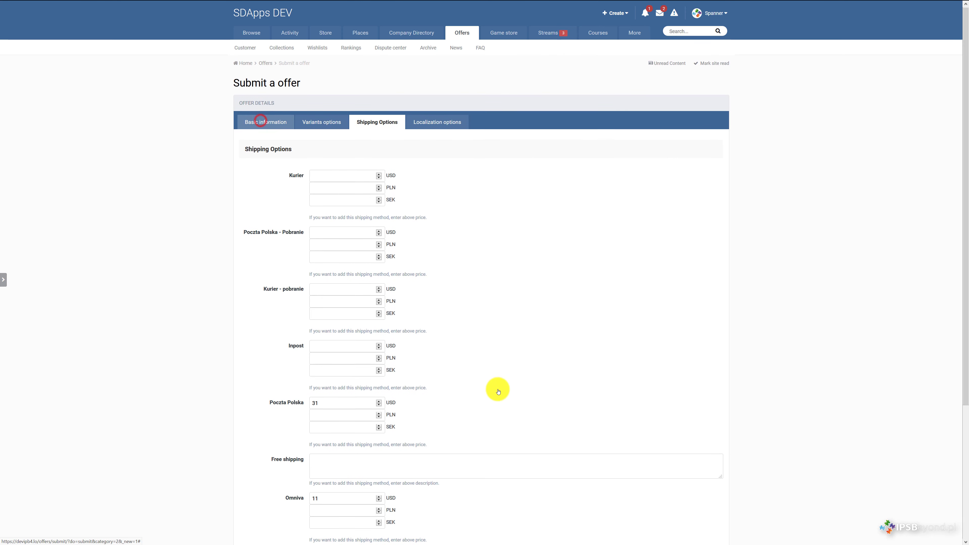
scroll(473, 397, "down", 20)
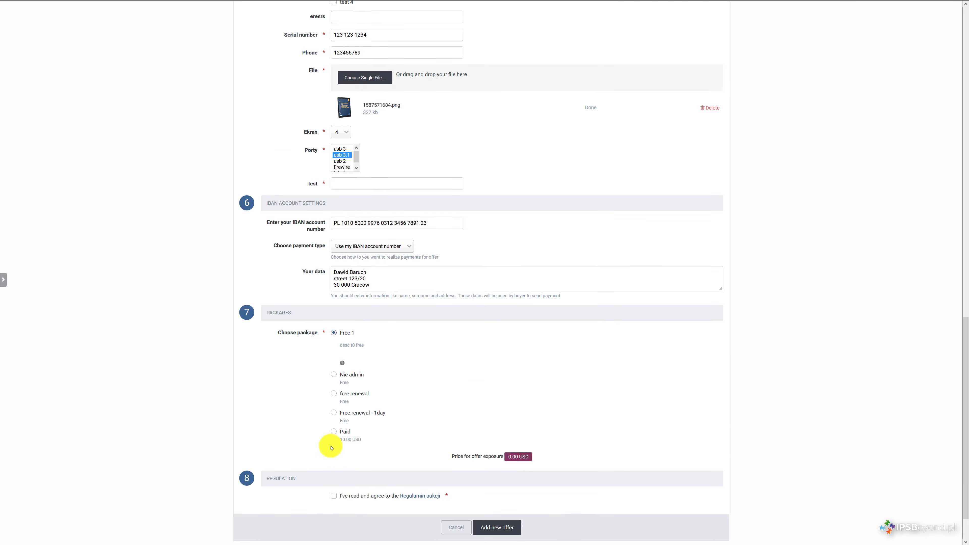
left_click(333, 495)
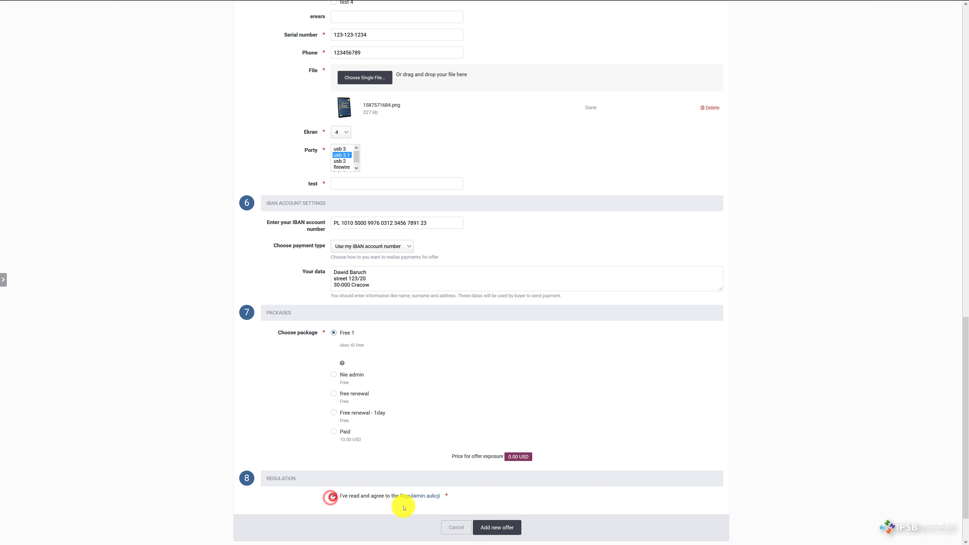
left_click(498, 528)
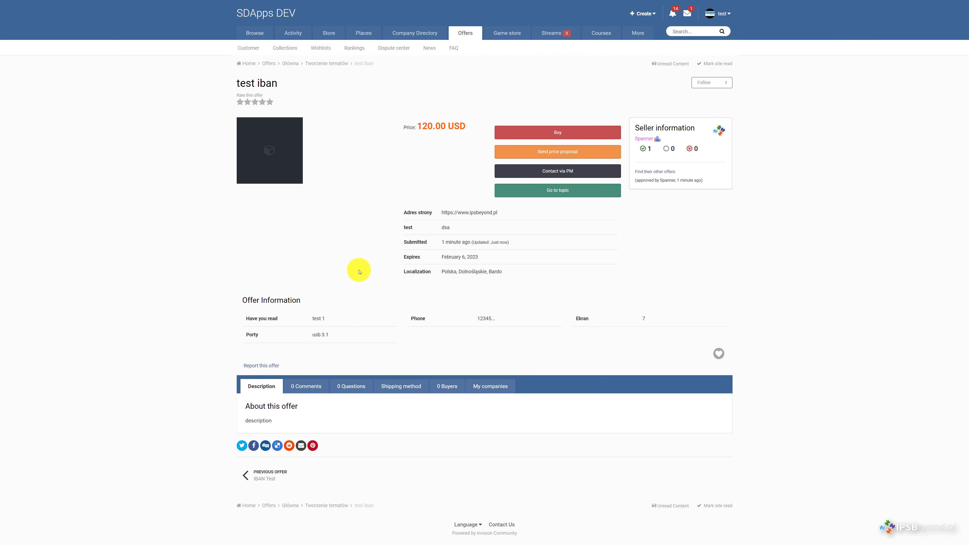
Step: Buy the offer via Omniva to the Kauno ŠILAS Baranausko terminal, noting 'test information' and accepting terms
left_click(554, 131)
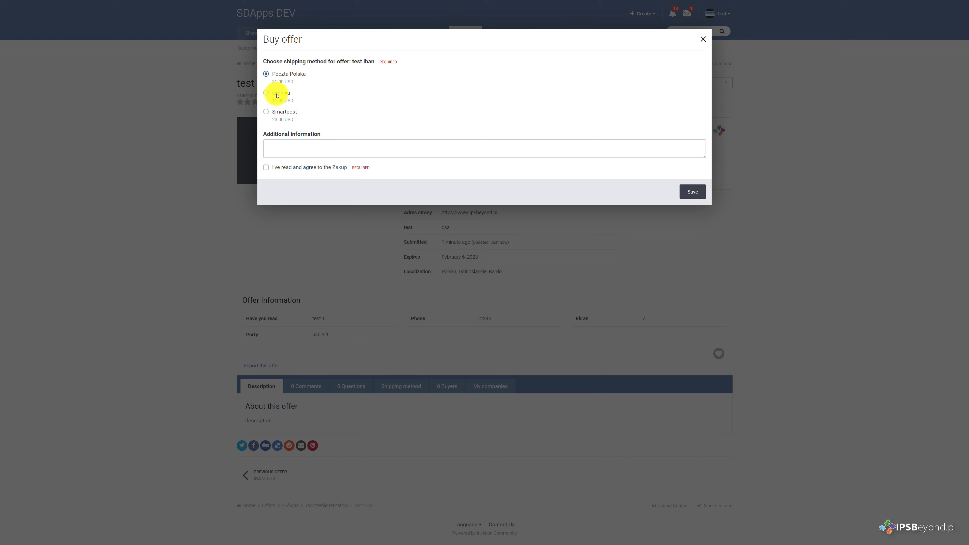
left_click(267, 93)
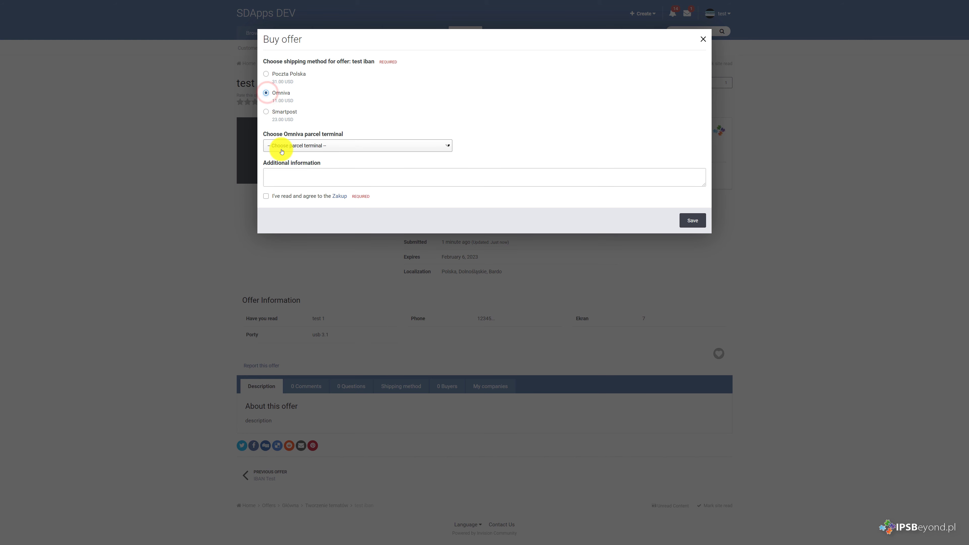
left_click(289, 148)
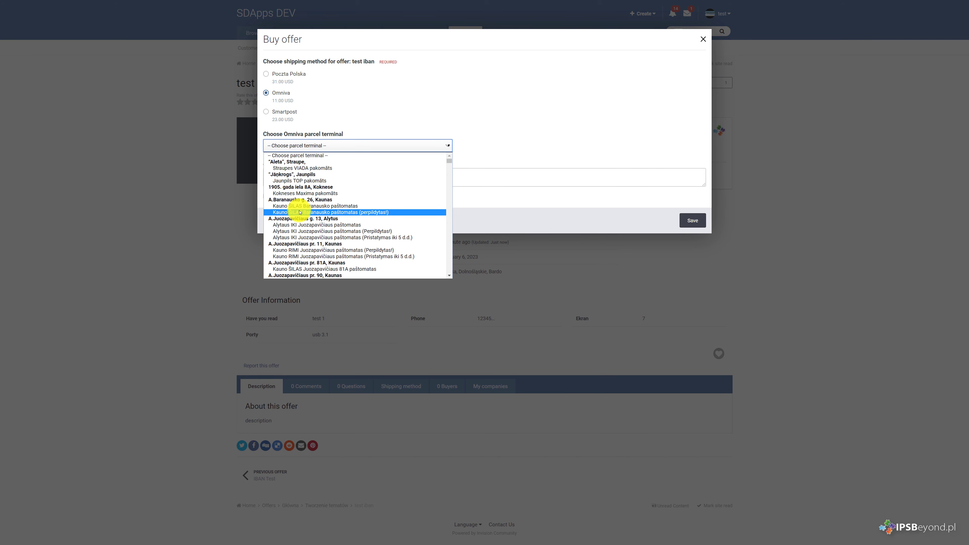
left_click(299, 210)
left_click(287, 177)
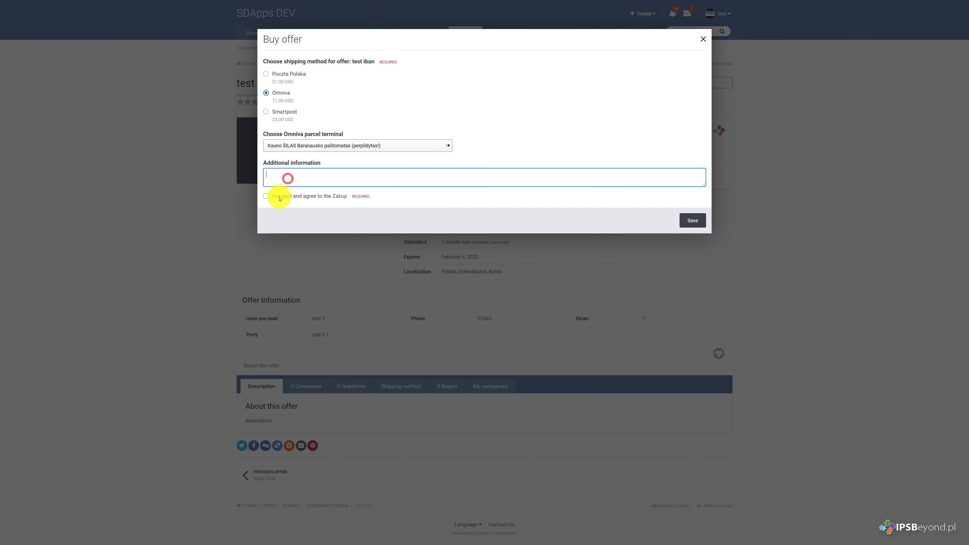
left_click(266, 197)
left_click(280, 178)
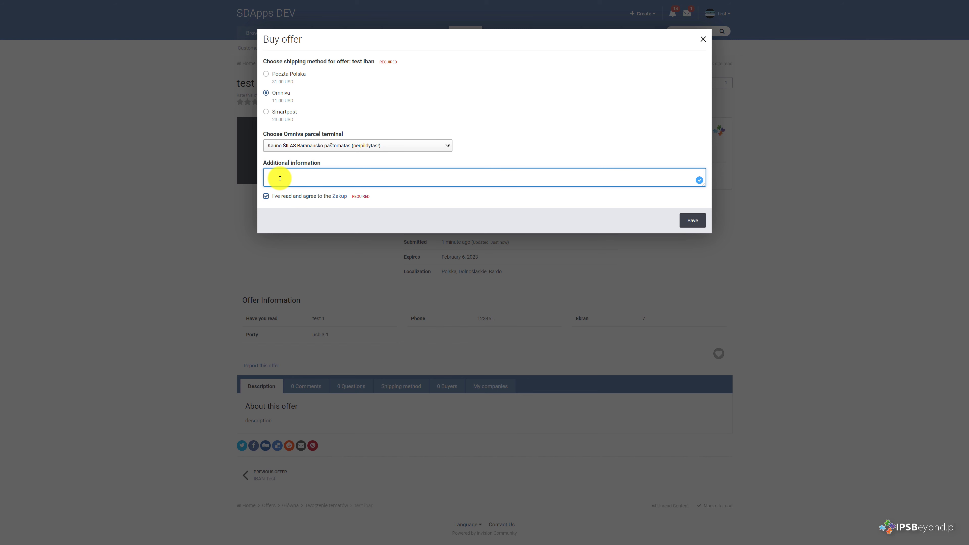
type("test information")
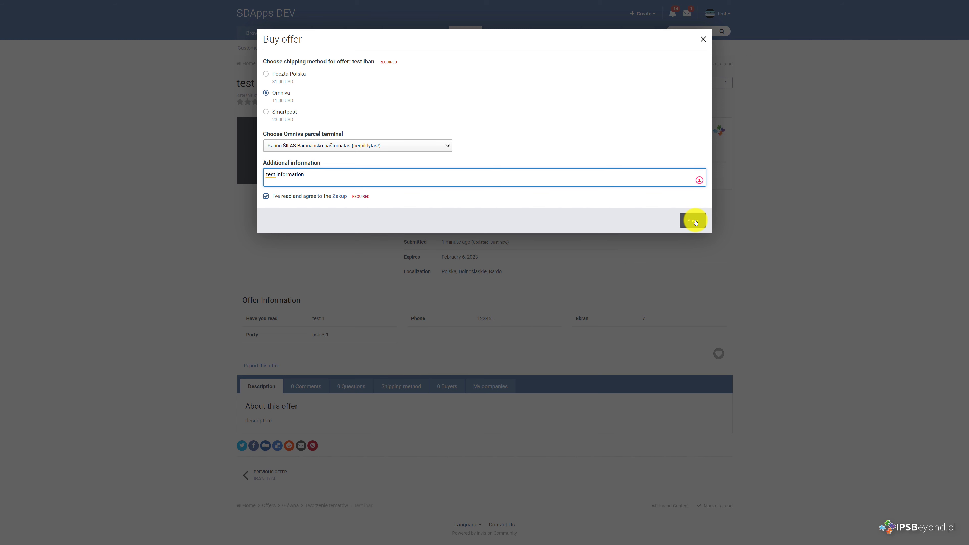
left_click(696, 222)
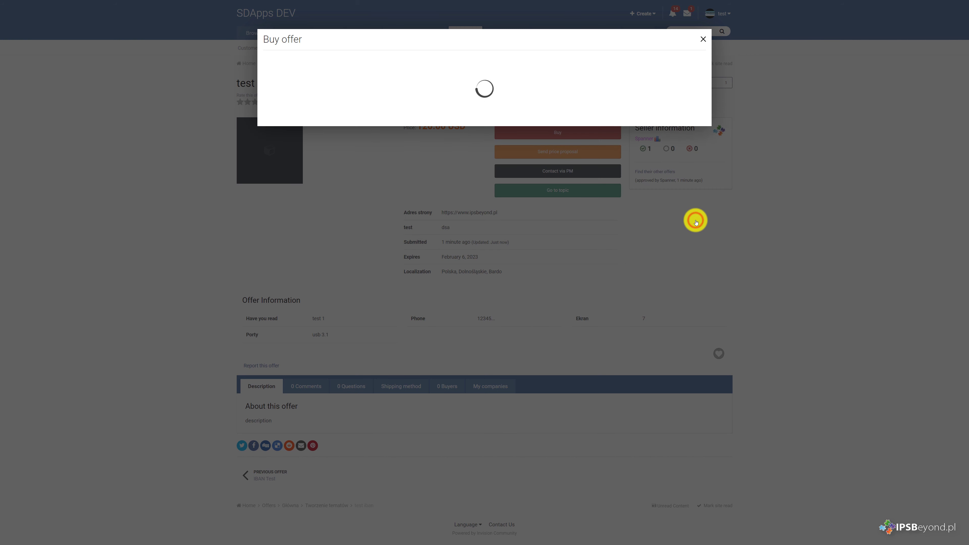